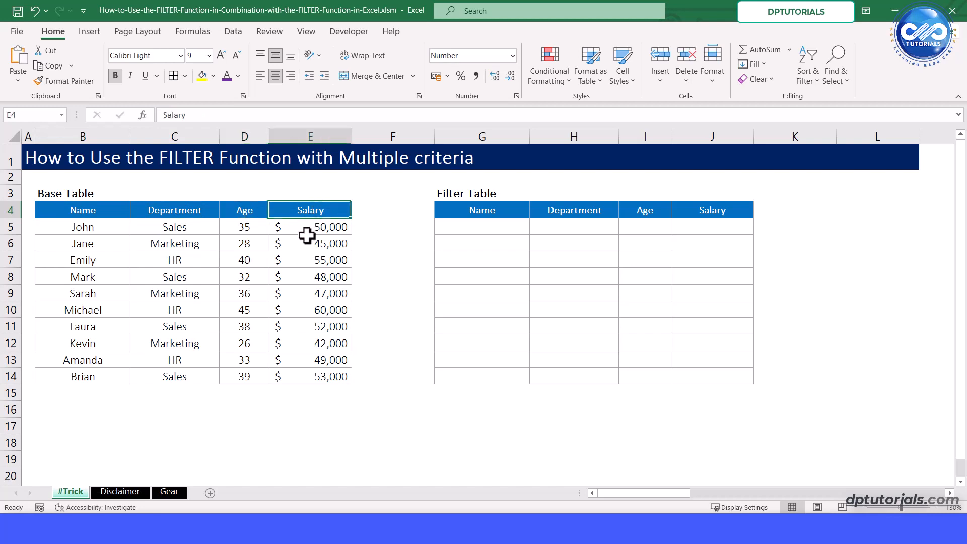
click(297, 265)
click(118, 288)
click(108, 330)
click(107, 363)
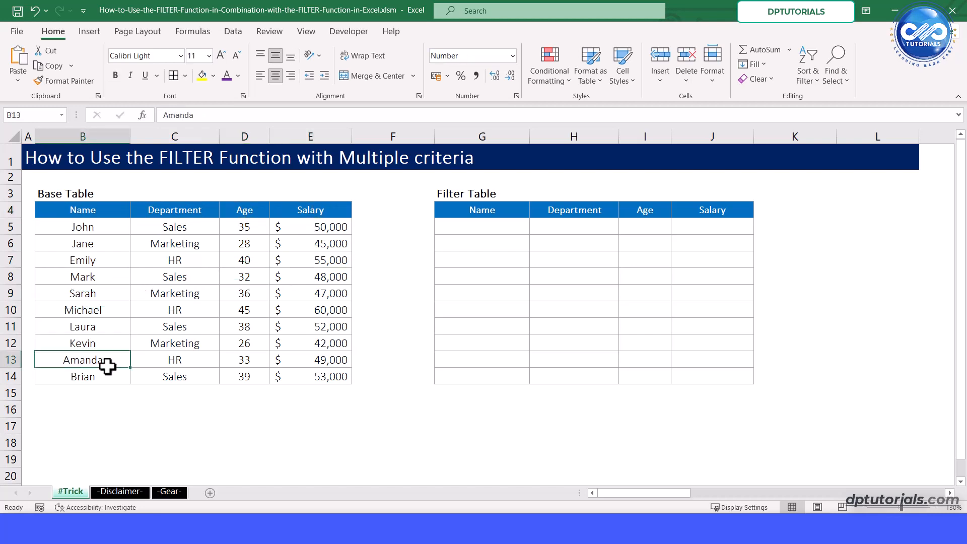
click(212, 376)
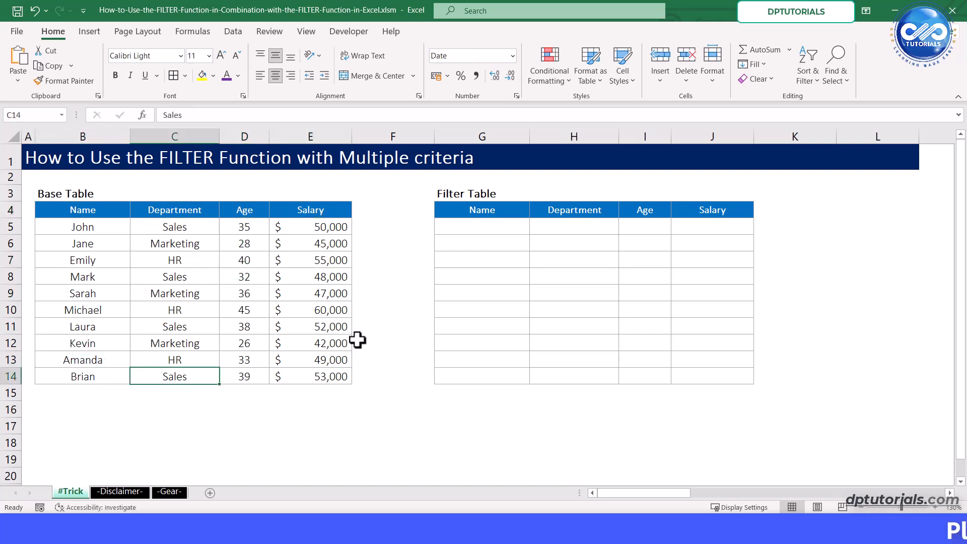
- Enter =FILTER(B5:E14,D5:D14>30) in cell G5 to filter the base table by age above 30
click(489, 230)
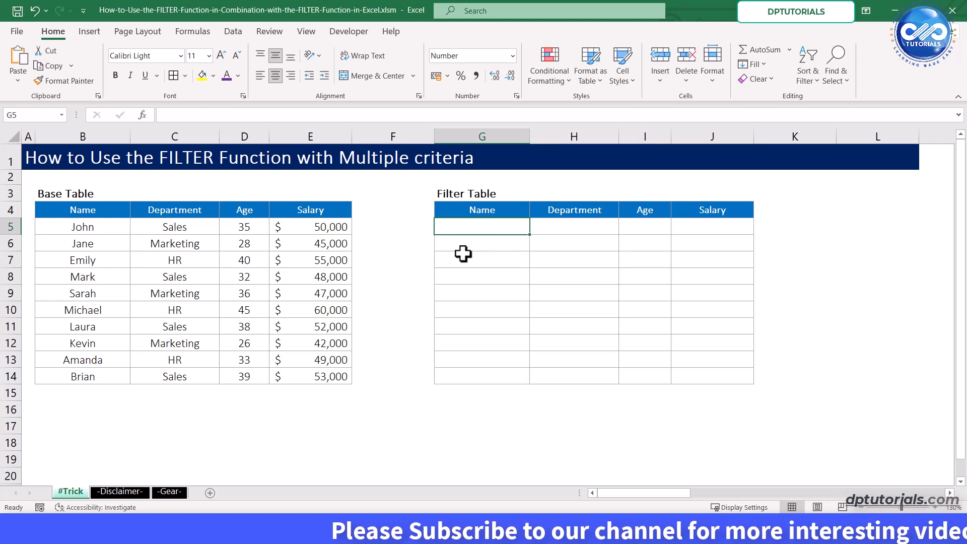
text(=FILTER)
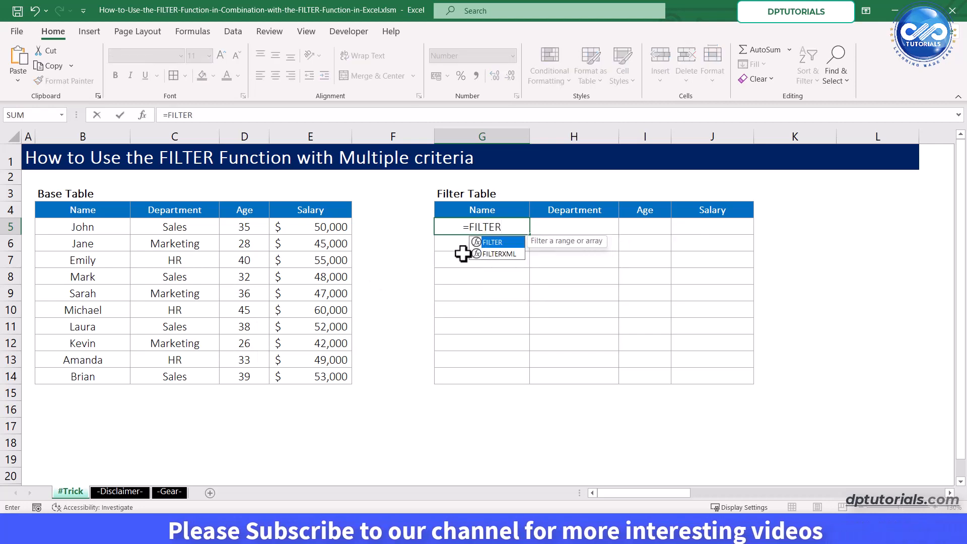
key(Tab)
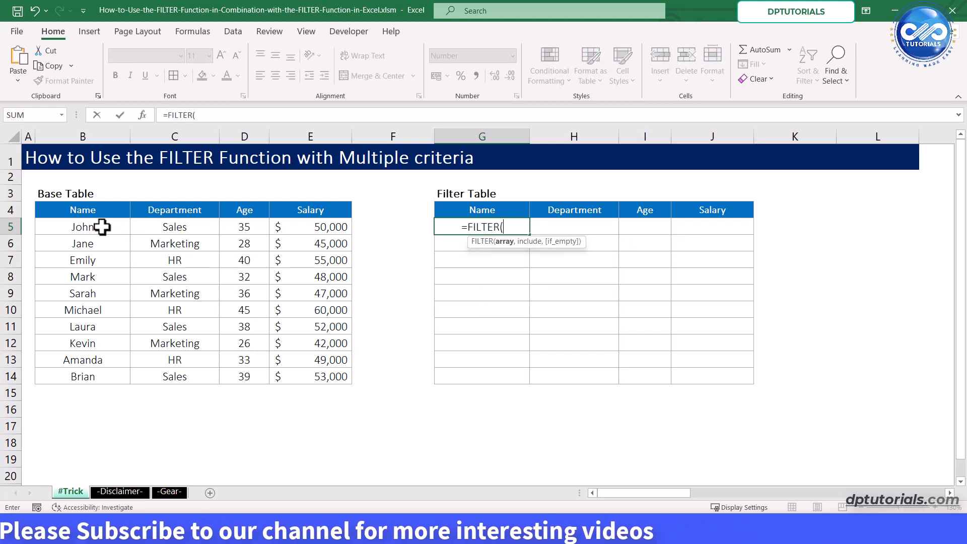
drag(101, 226, 323, 373)
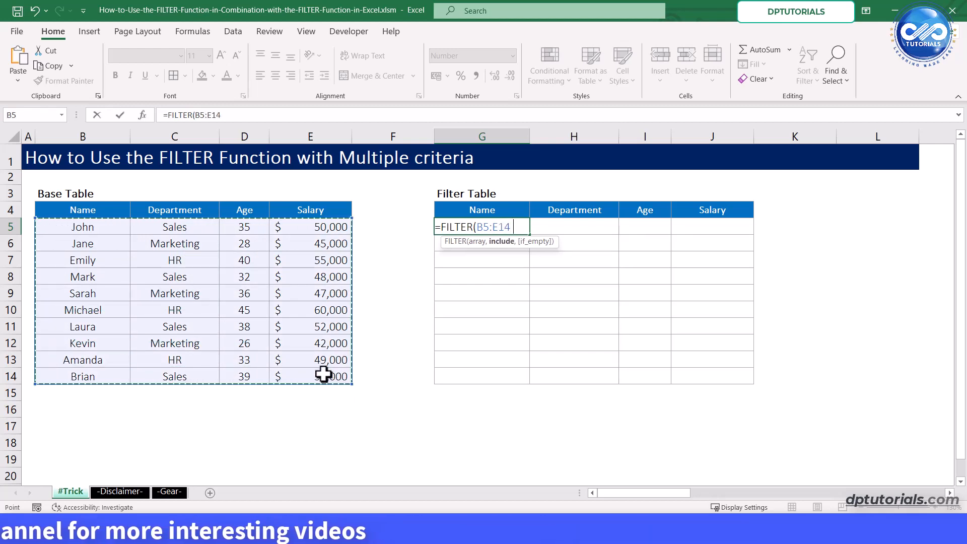
text(,)
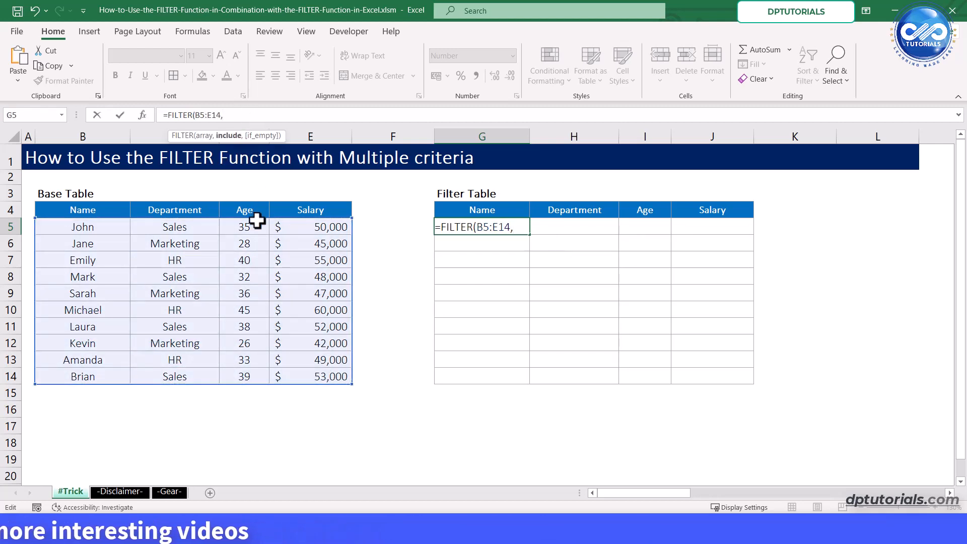
drag(251, 225, 246, 372)
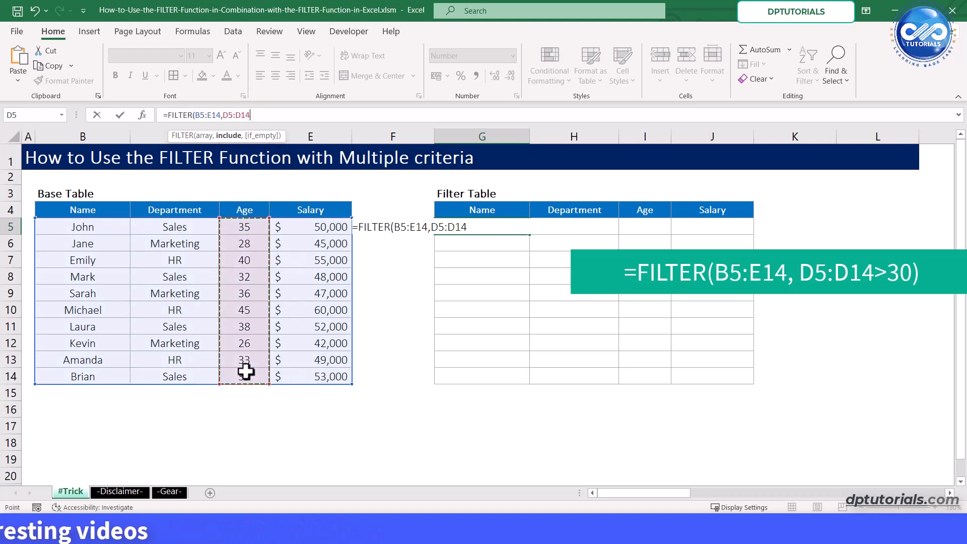
text(>30)
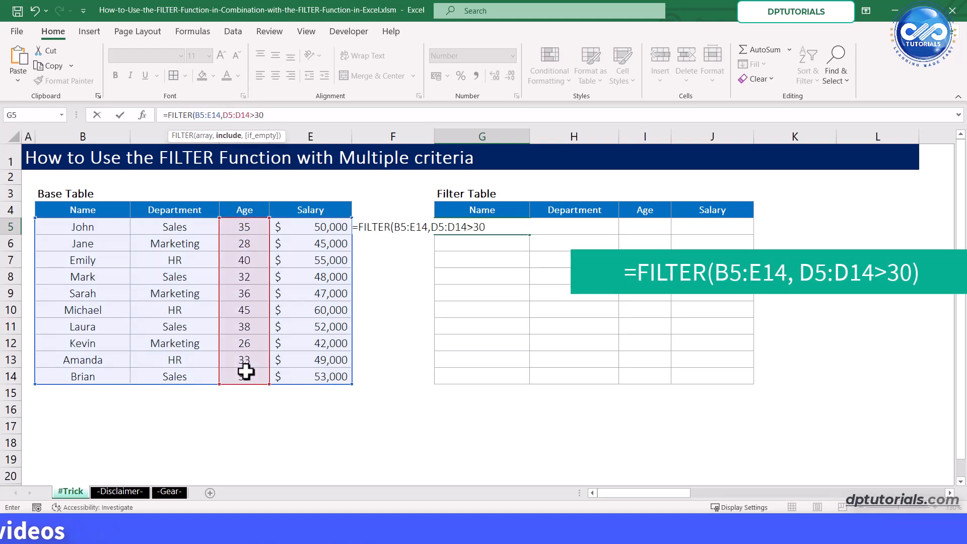
text())
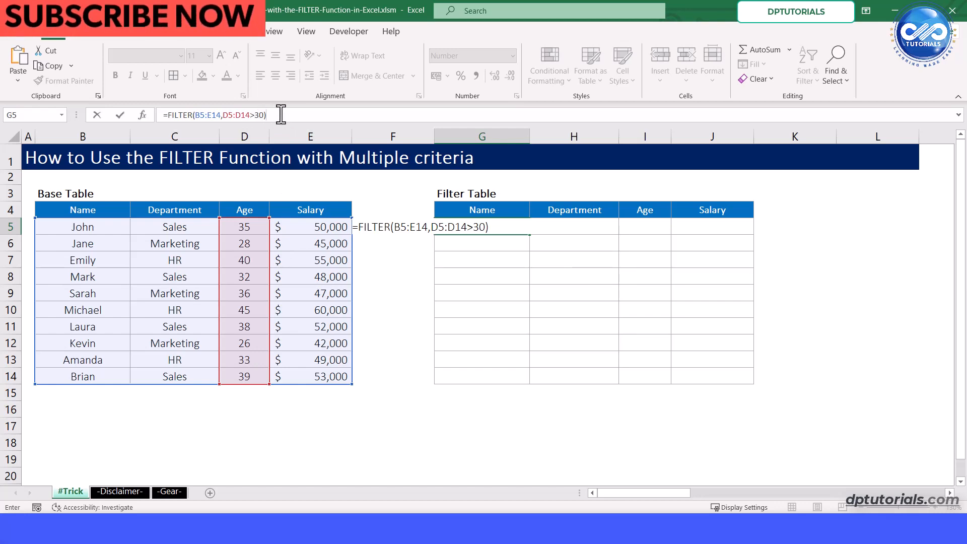
key(Return)
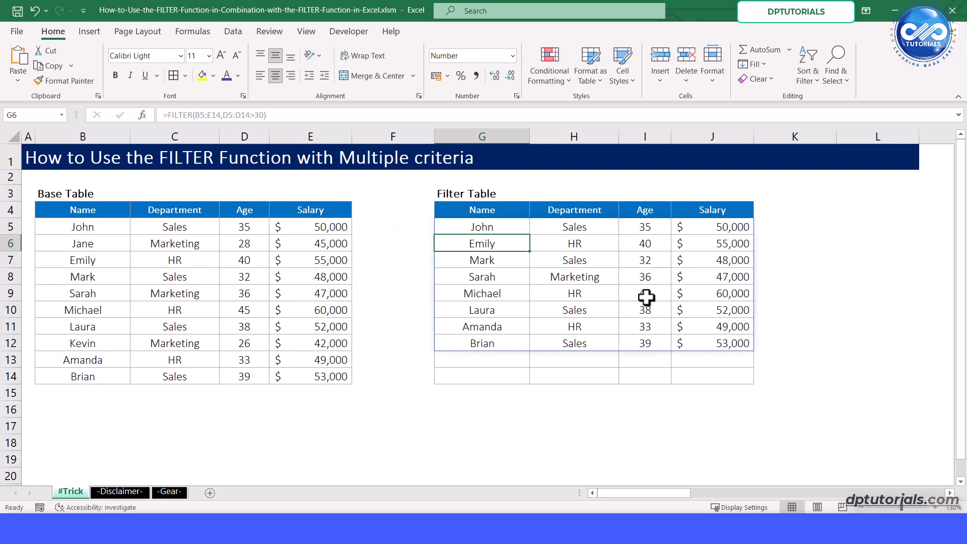
- Try to add the department condition C5:C14="SALES" as the third argument of the FILTER formula in G5
click(495, 228)
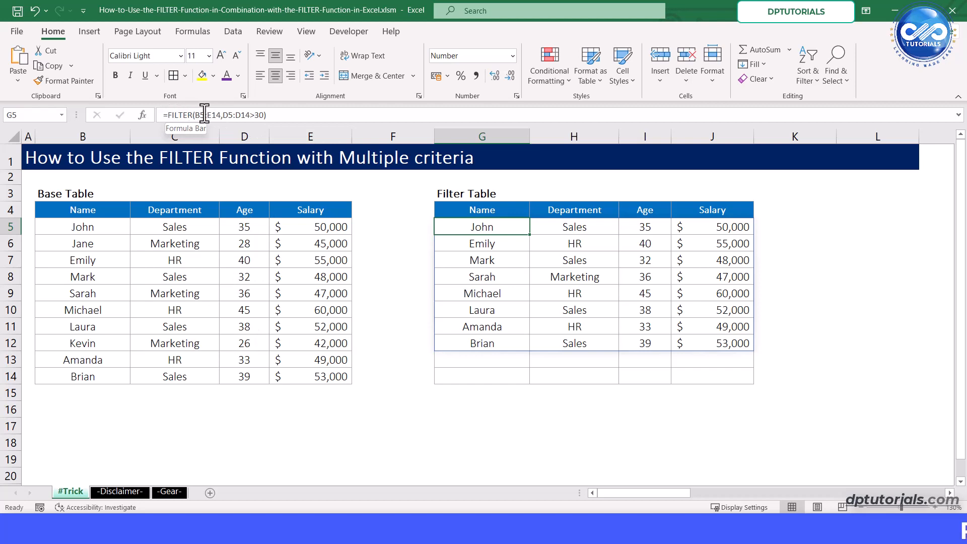
click(266, 115)
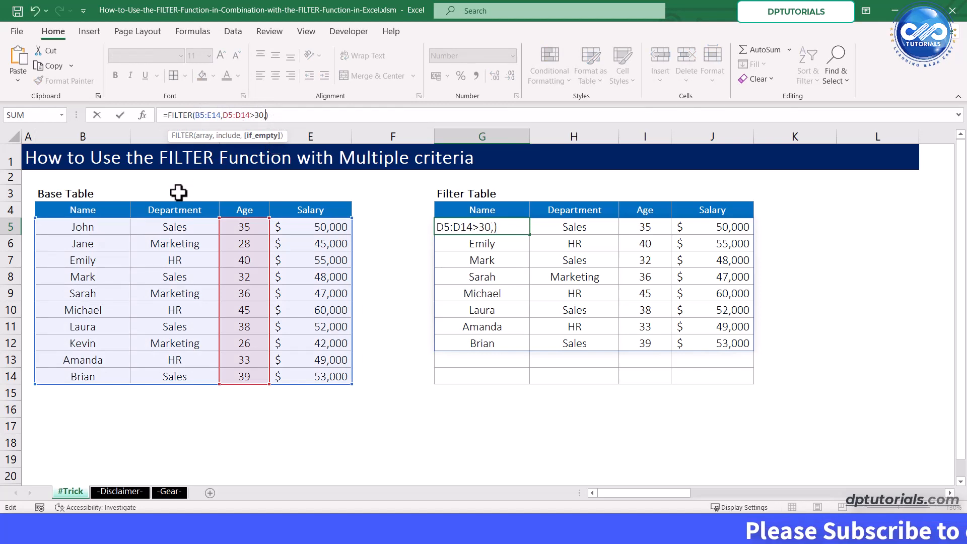
drag(183, 225, 182, 375)
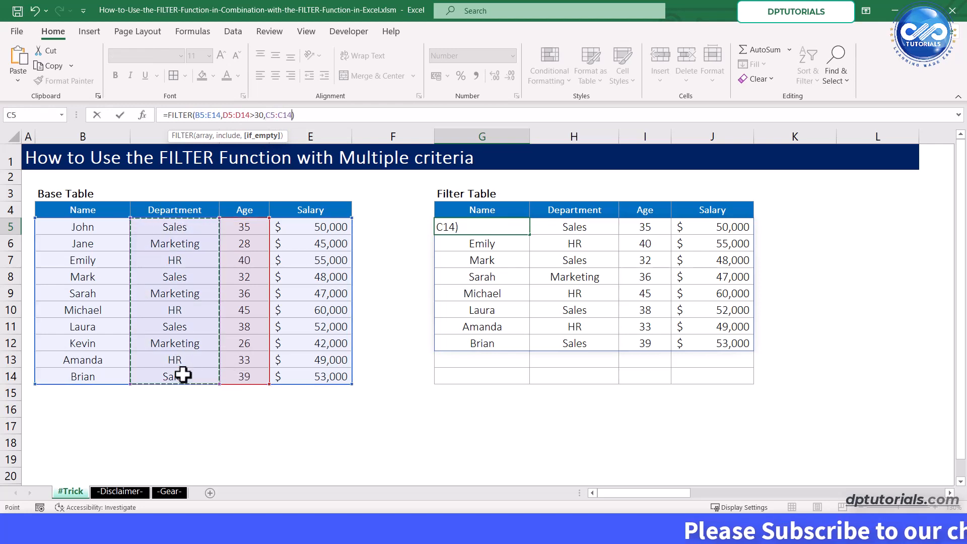
text(=")
text(SALES")
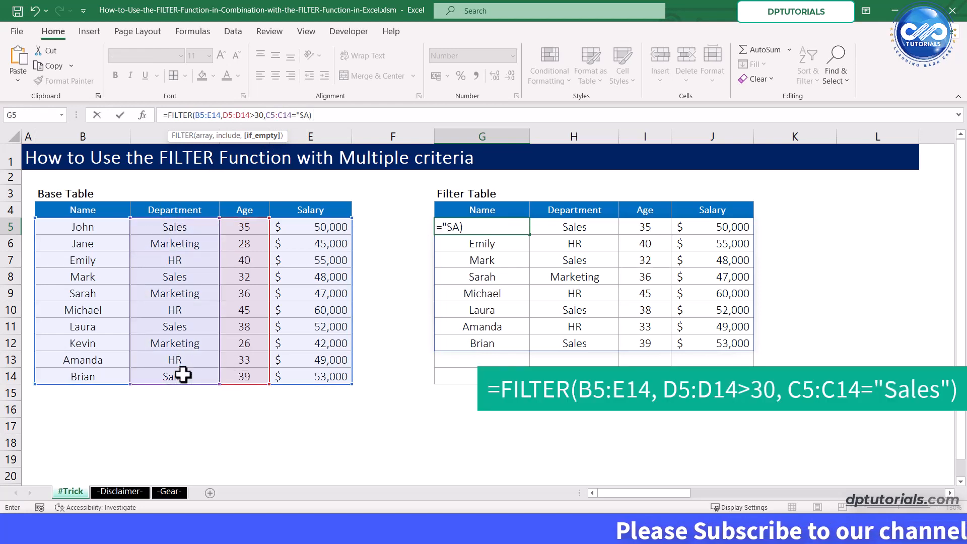
key(Return)
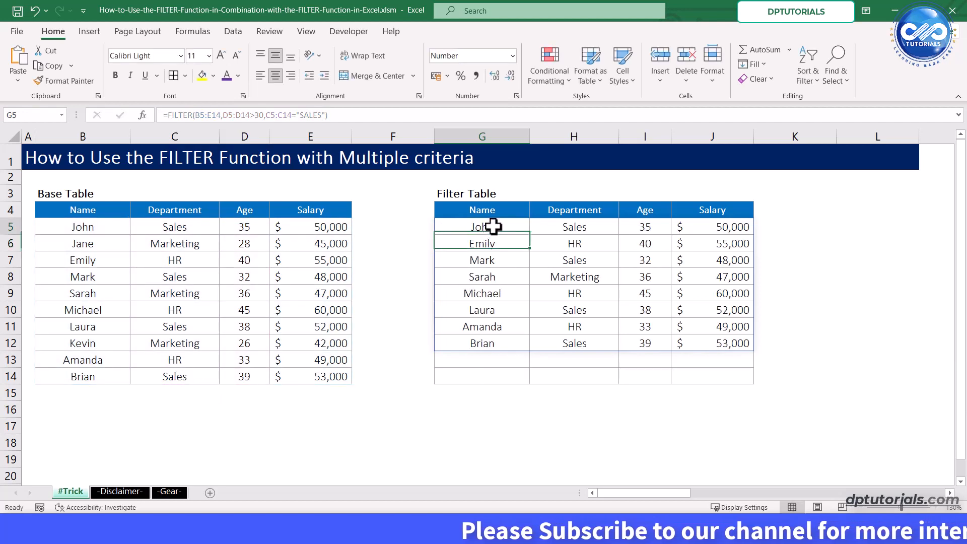
- Examine the Department and Age values in the filter table against the Sales and over-30 criteria
click(574, 227)
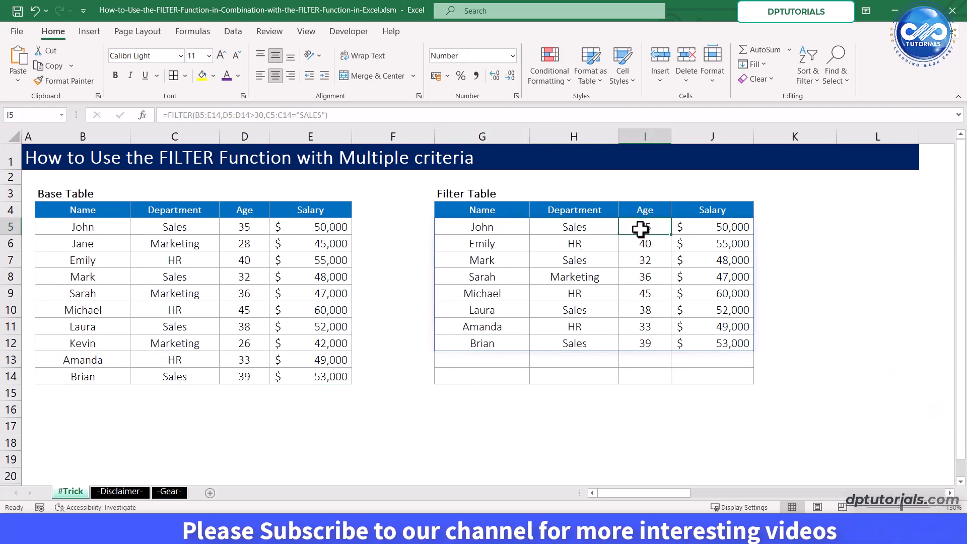
click(607, 240)
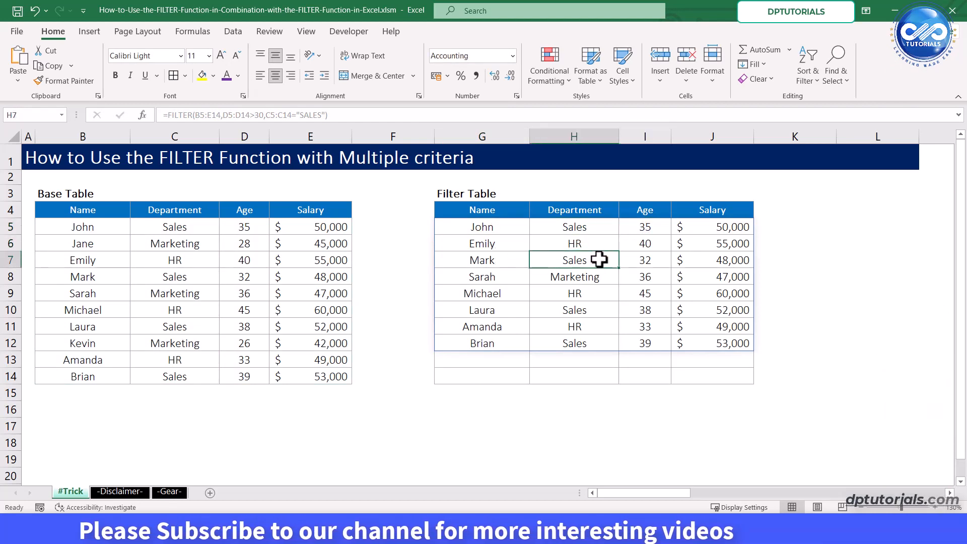
click(599, 262)
click(601, 279)
click(601, 294)
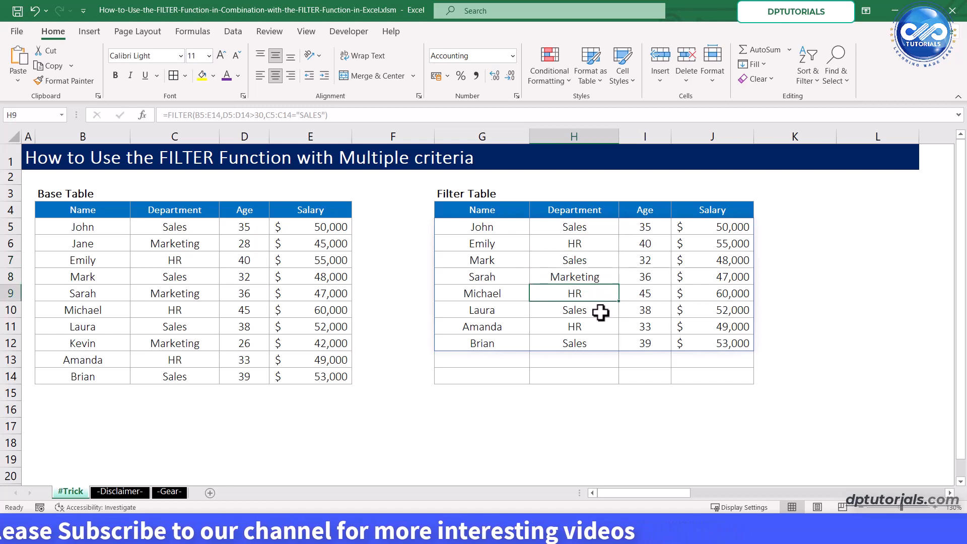
click(601, 313)
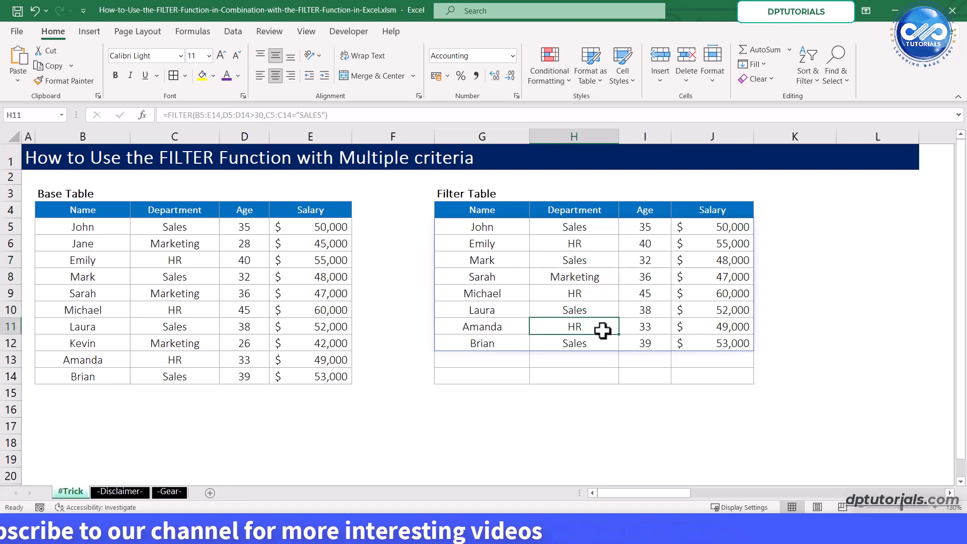
click(602, 330)
click(600, 348)
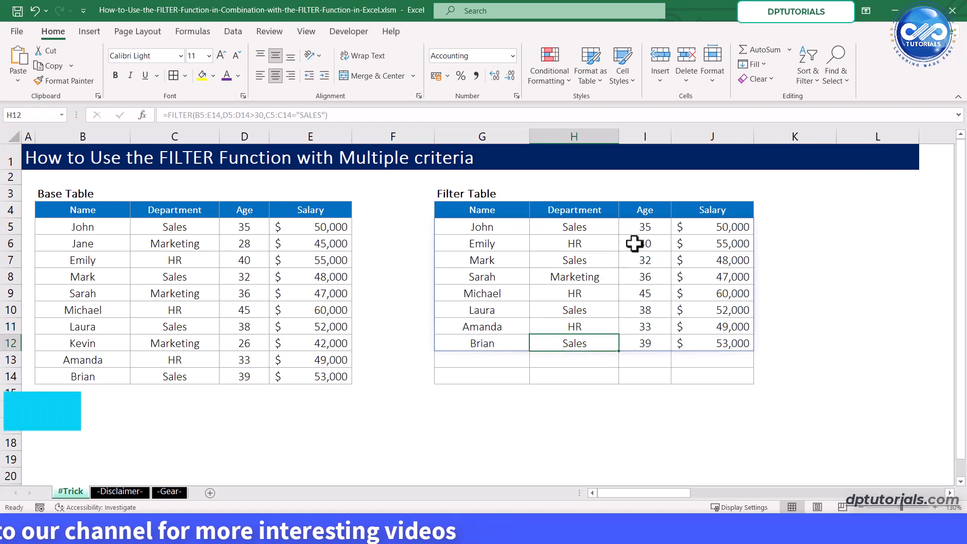
drag(645, 227, 642, 331)
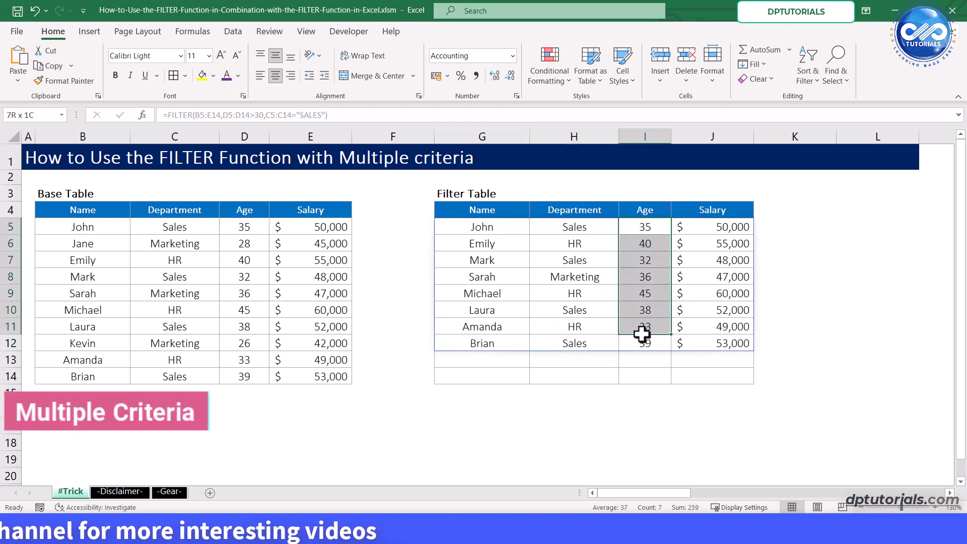
click(650, 343)
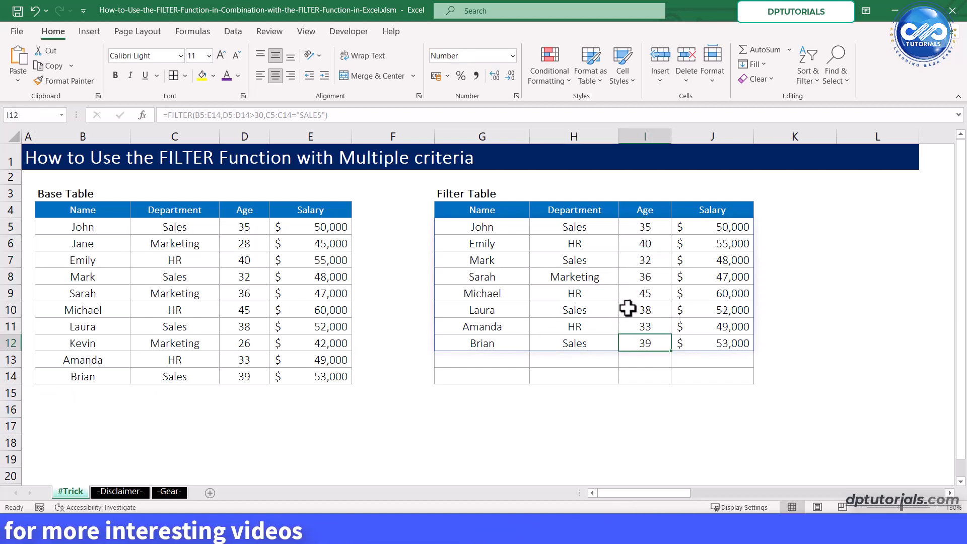
click(509, 227)
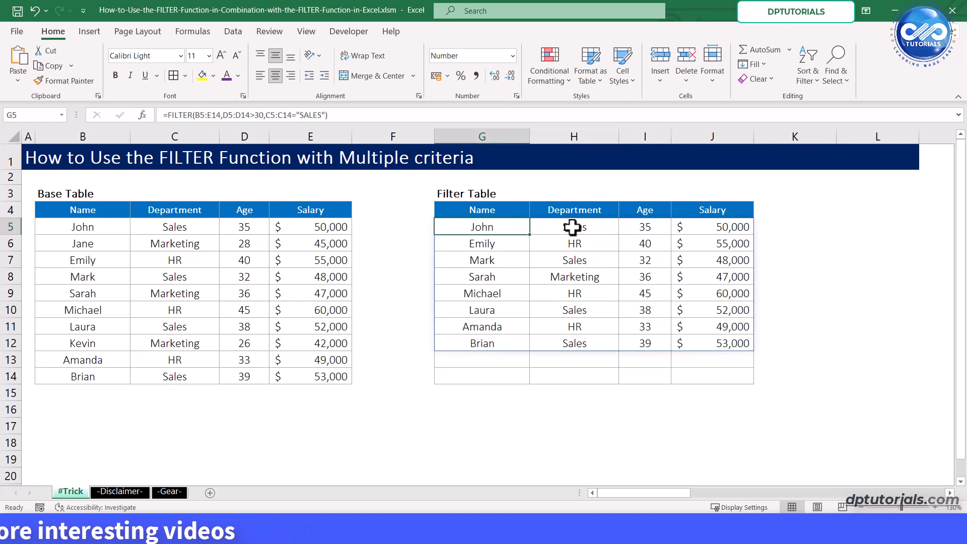
shift+click(708, 340)
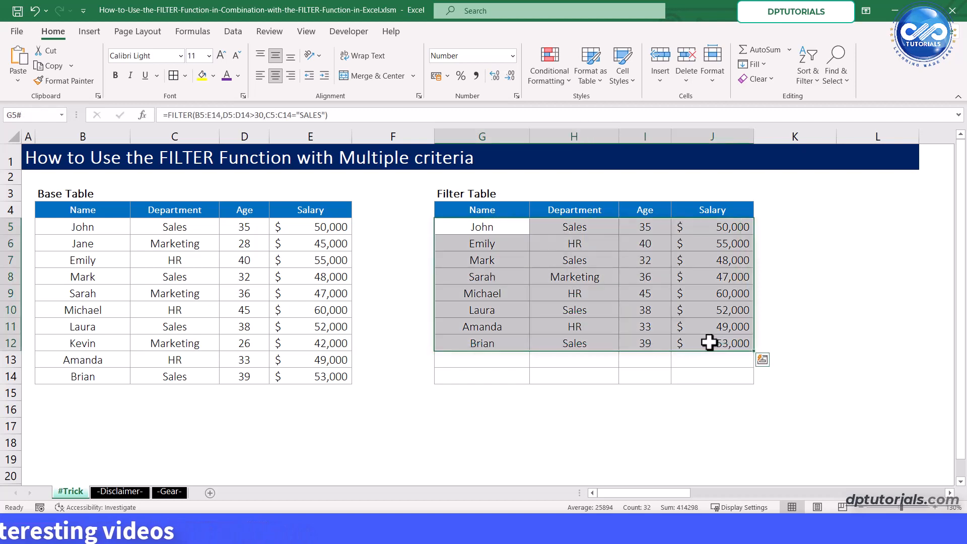
- Clear the formula in G5 and start a new FILTER formula with B5:E14 as its array argument
click(494, 229)
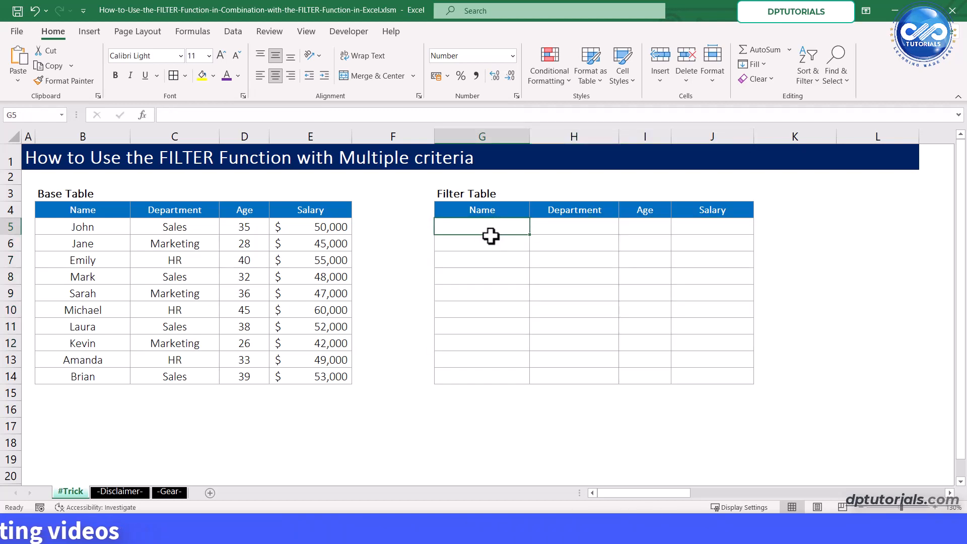
text(=)
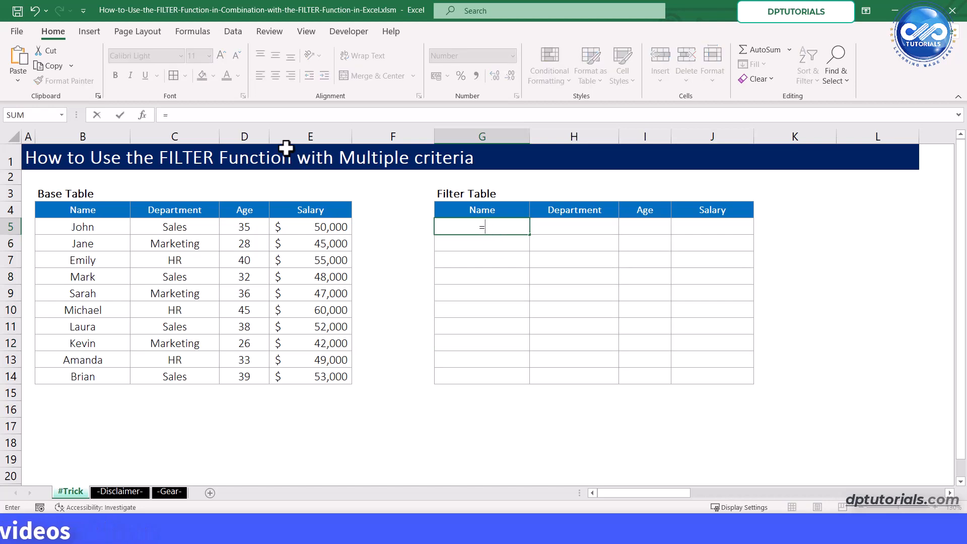
click(245, 113)
text(FILTER)
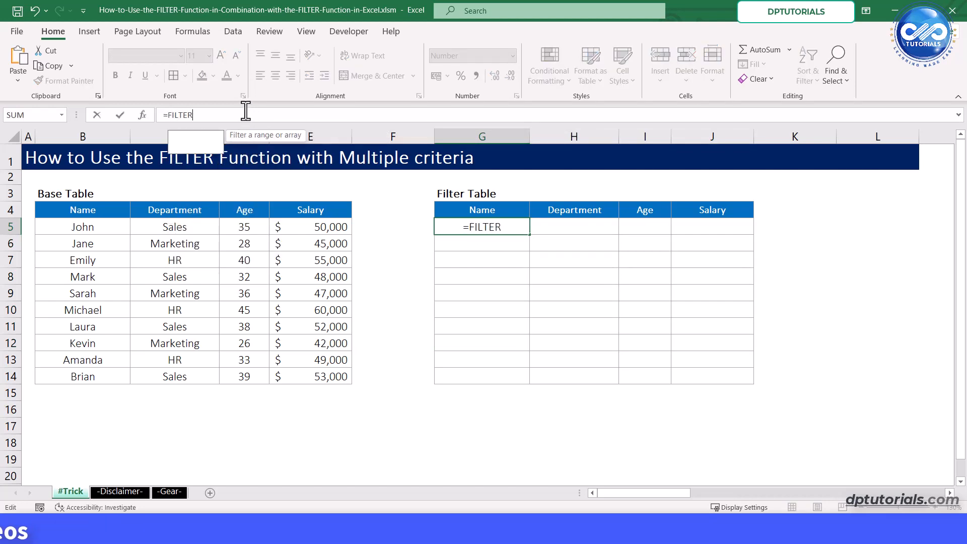
text(()
click(90, 225)
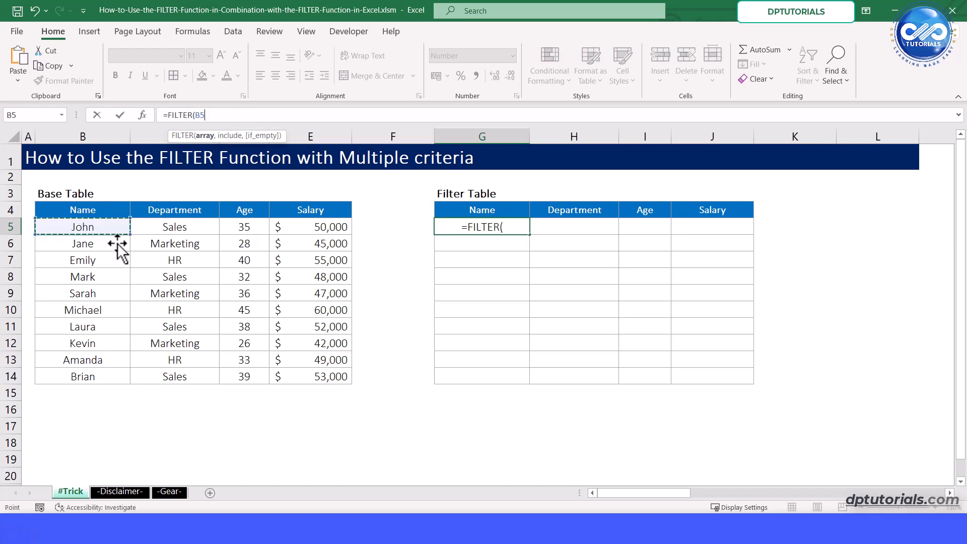
drag(316, 375, 317, 377)
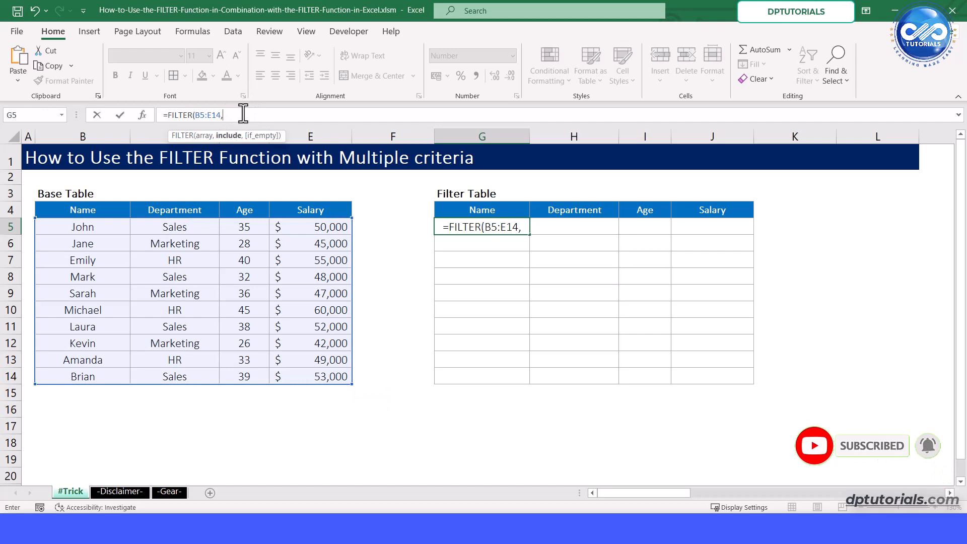
text(,()
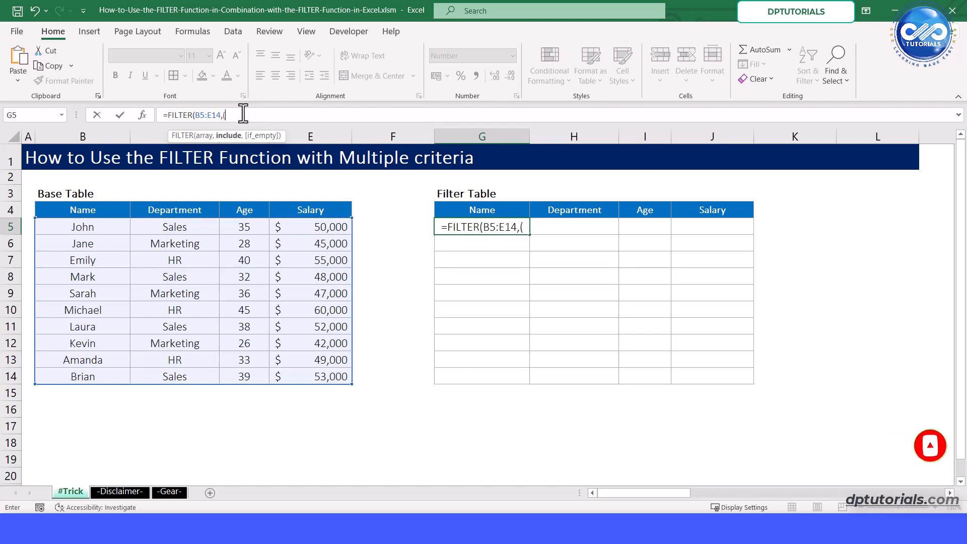
- Add the bracketed department condition (C5:C14="SALES") as the include argument of the FILTER formula in G5
drag(188, 227, 187, 372)
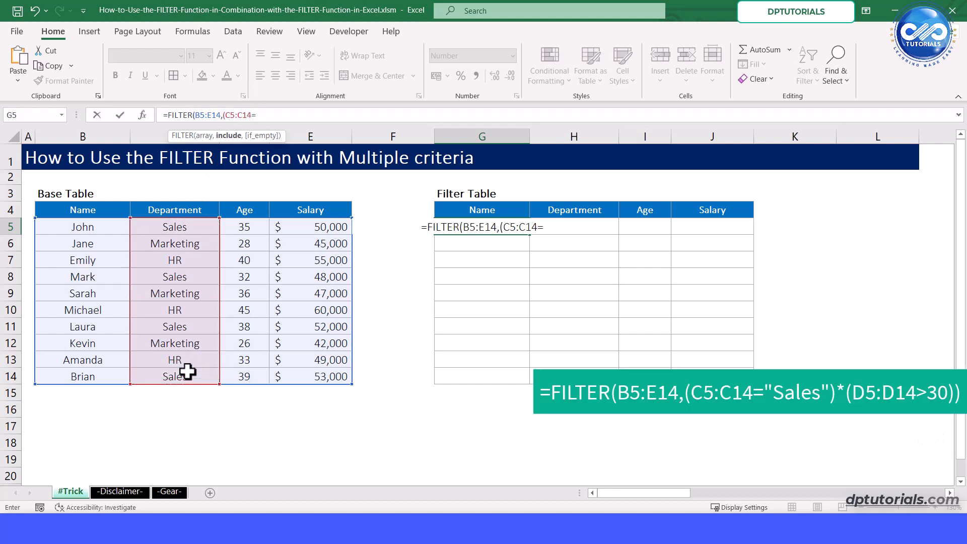
text("SALES")
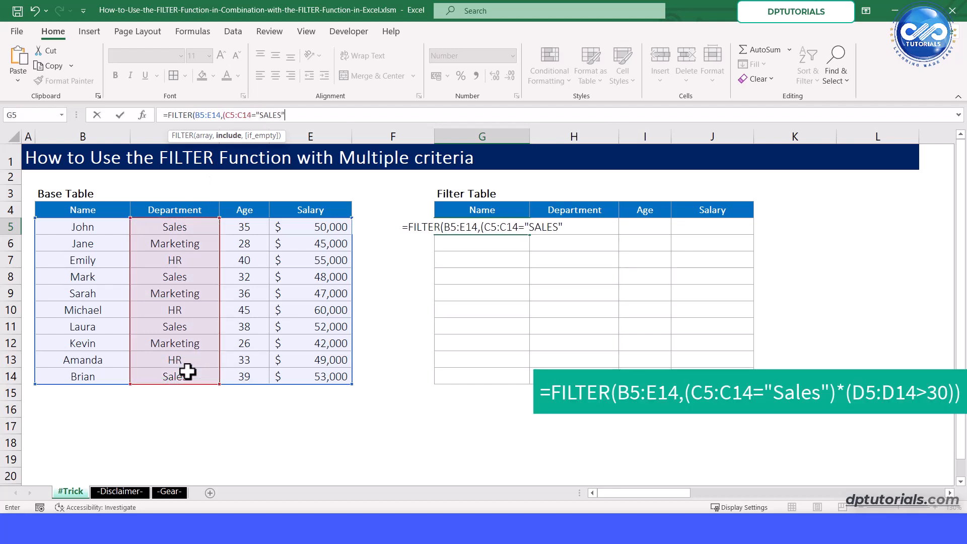
text())
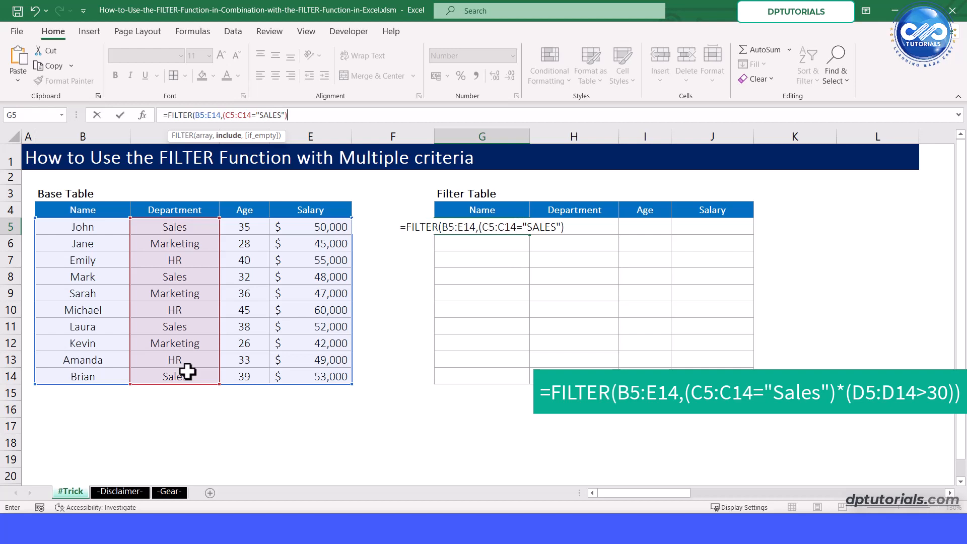
text(*)
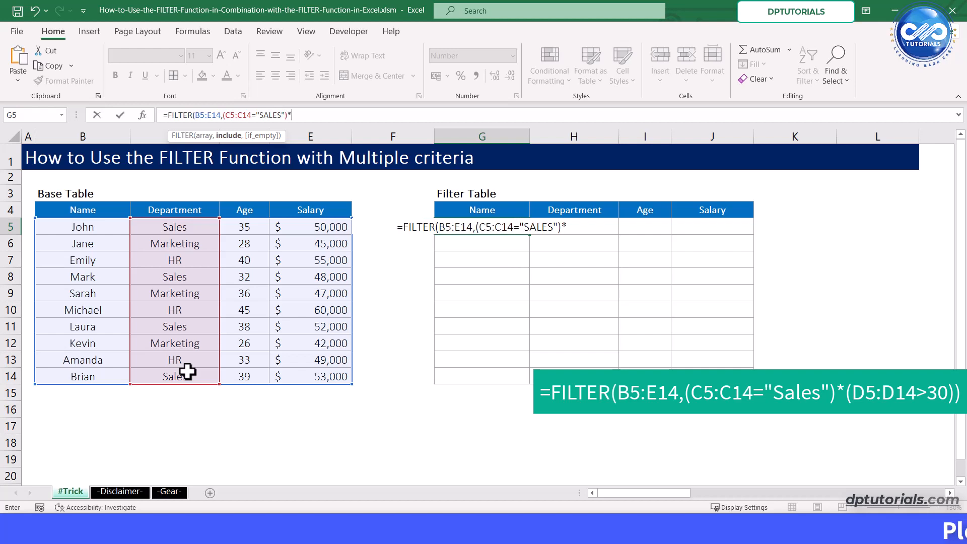
text(()
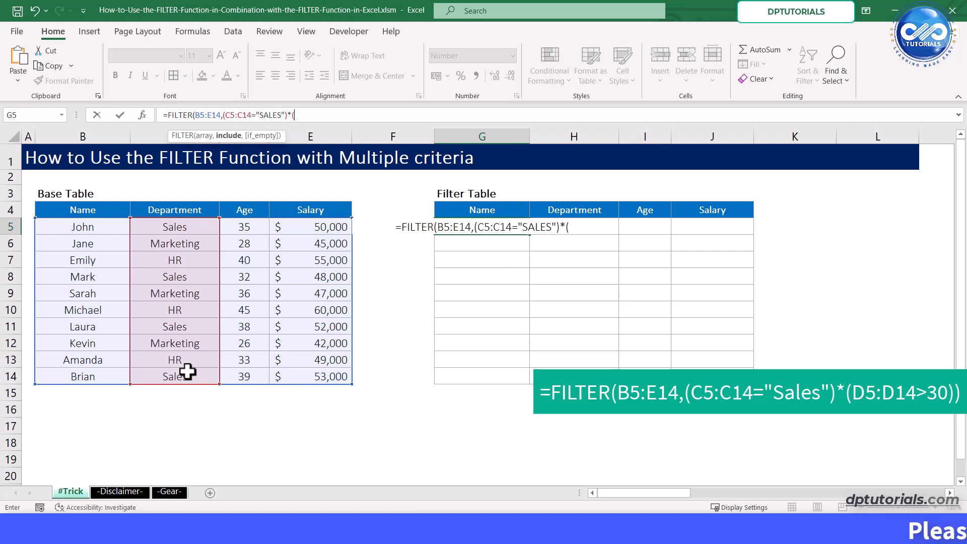
- Multiply the department condition by the age condition (D5:D14>30), close the FILTER formula and enter it in G5
click(254, 232)
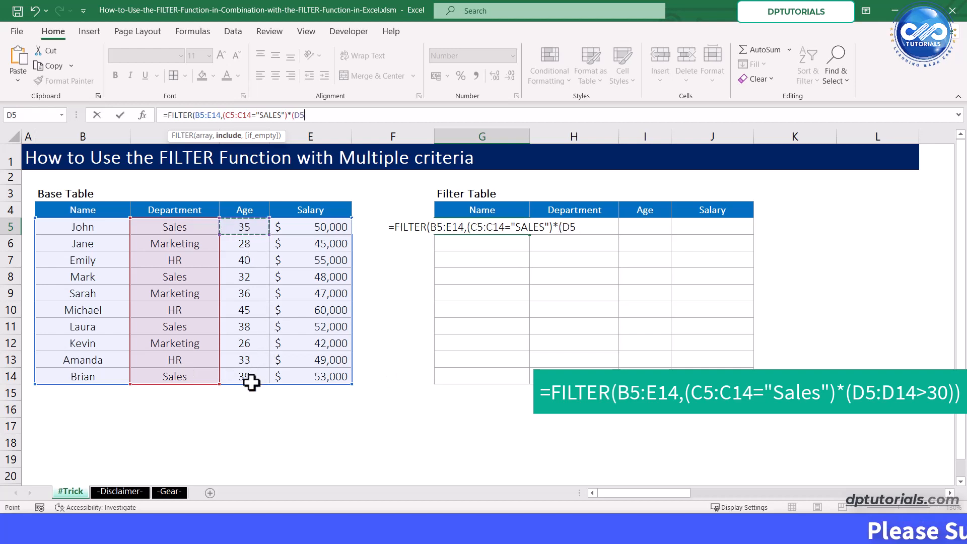
drag(254, 378, 255, 378)
text(=)
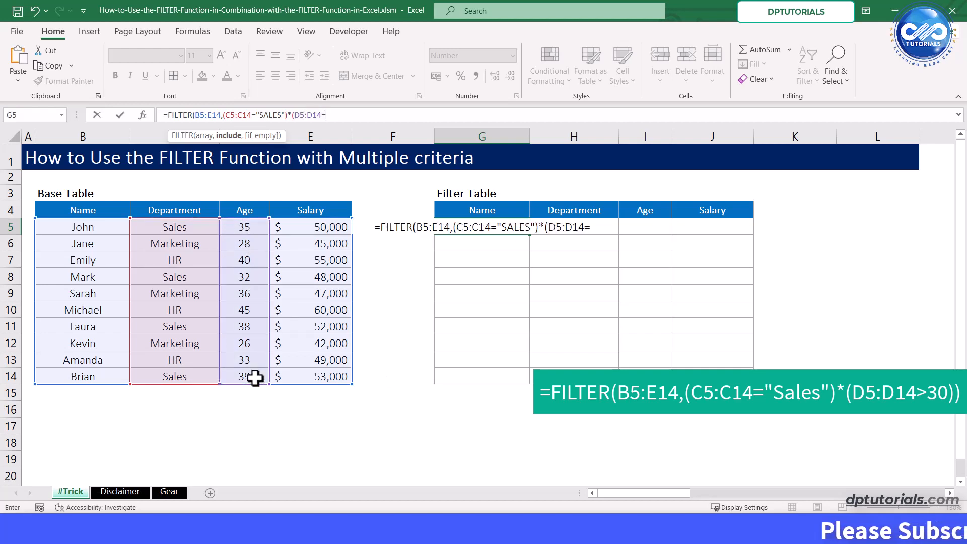
key(BackSpace)
text(>)
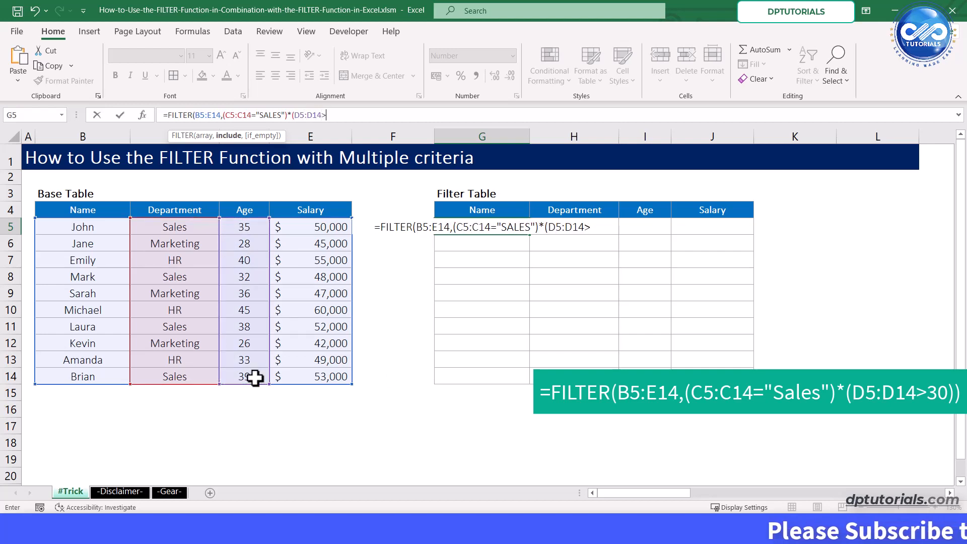
text(30)))
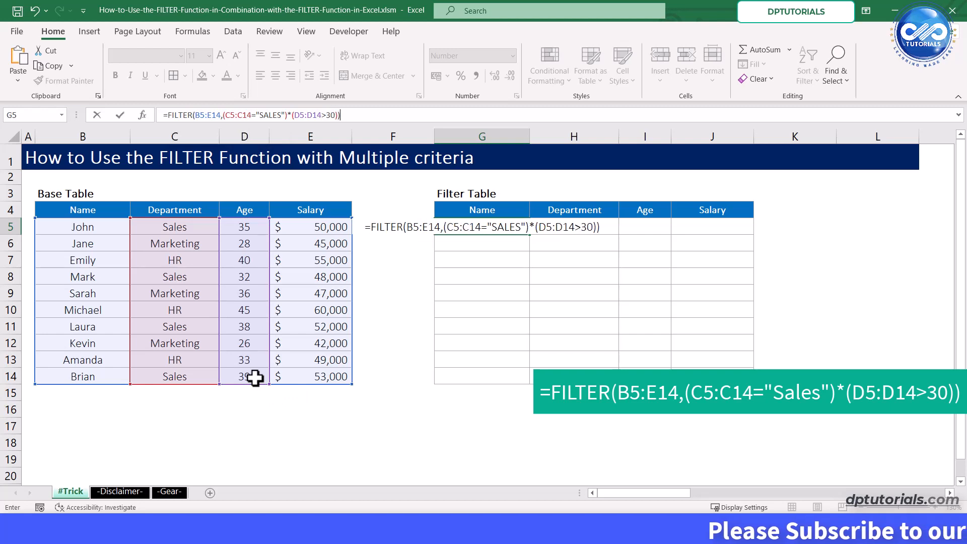
key(Return)
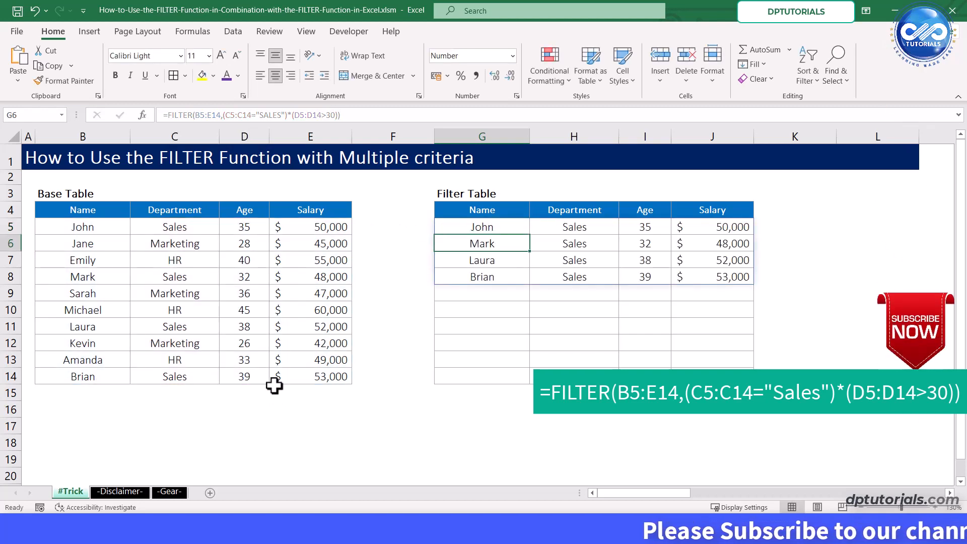
- Examine the filter table's Department and Age values against both criteria, and compare the Name and Salary columns of the two tables
click(589, 232)
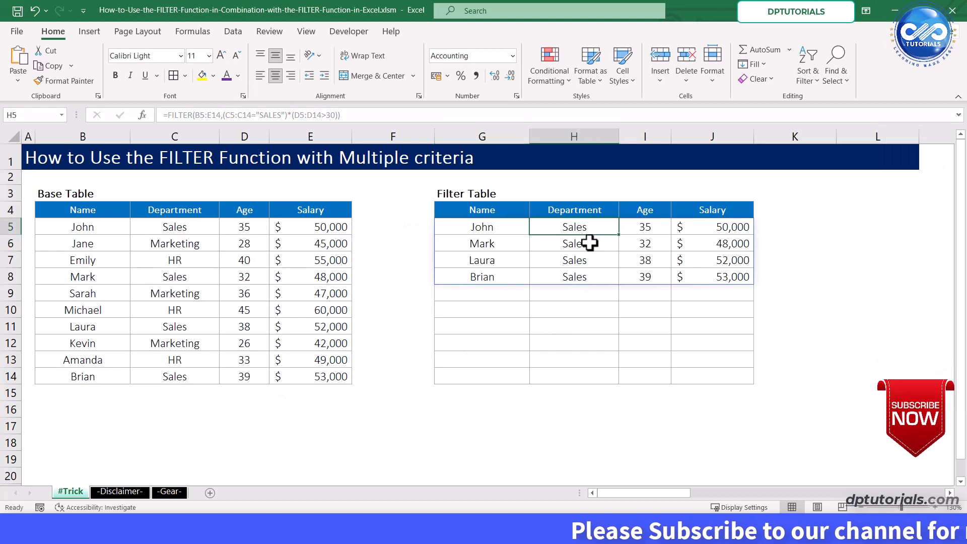
click(588, 247)
click(588, 262)
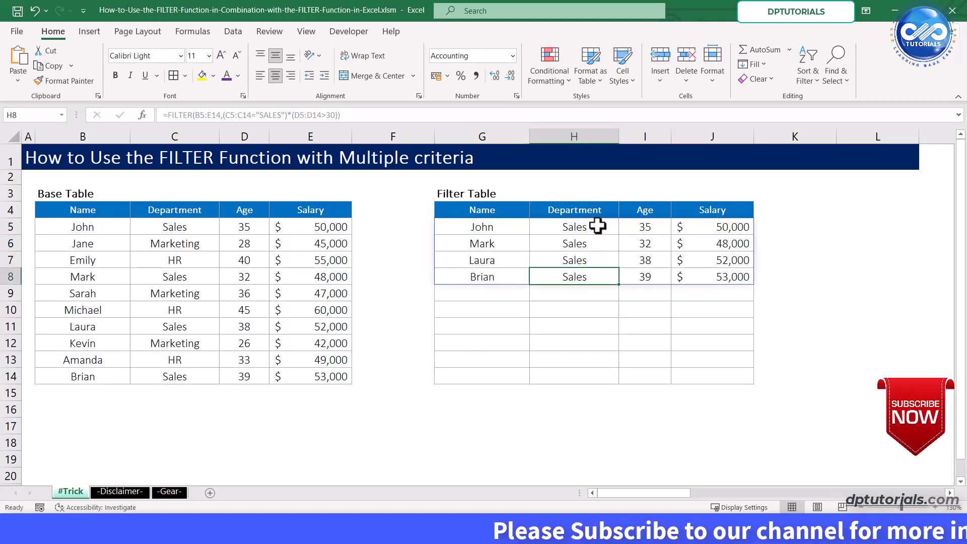
drag(597, 227, 595, 277)
drag(647, 228, 648, 274)
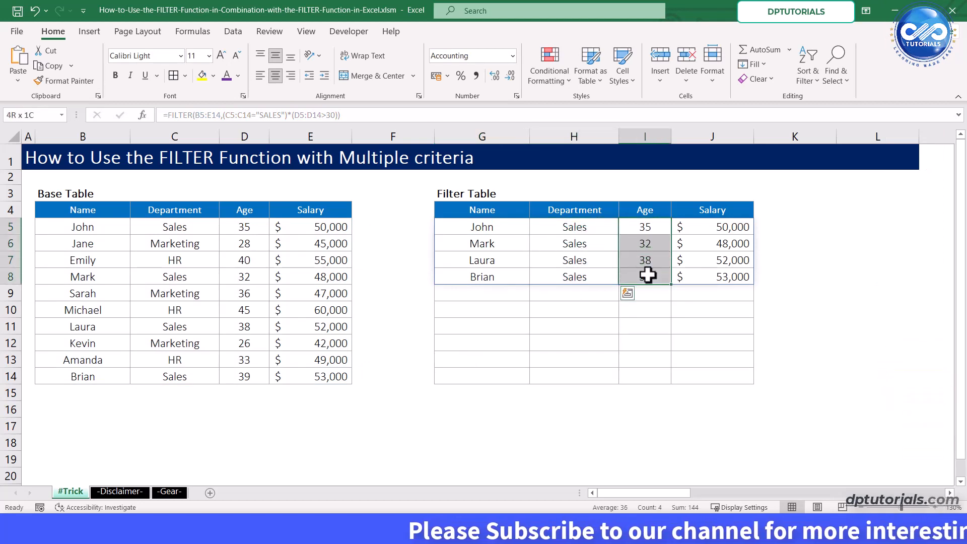
click(719, 275)
click(504, 229)
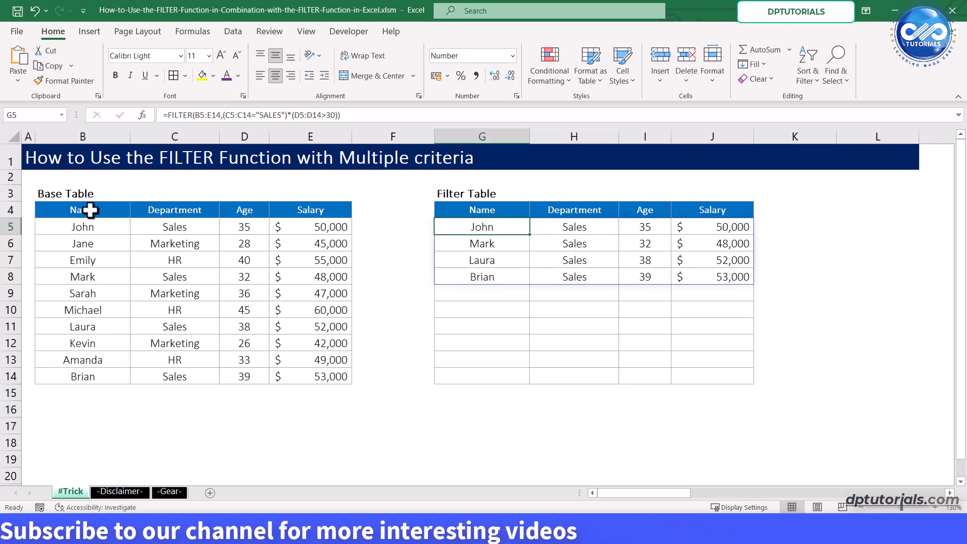
drag(106, 209, 86, 293)
drag(313, 204, 313, 343)
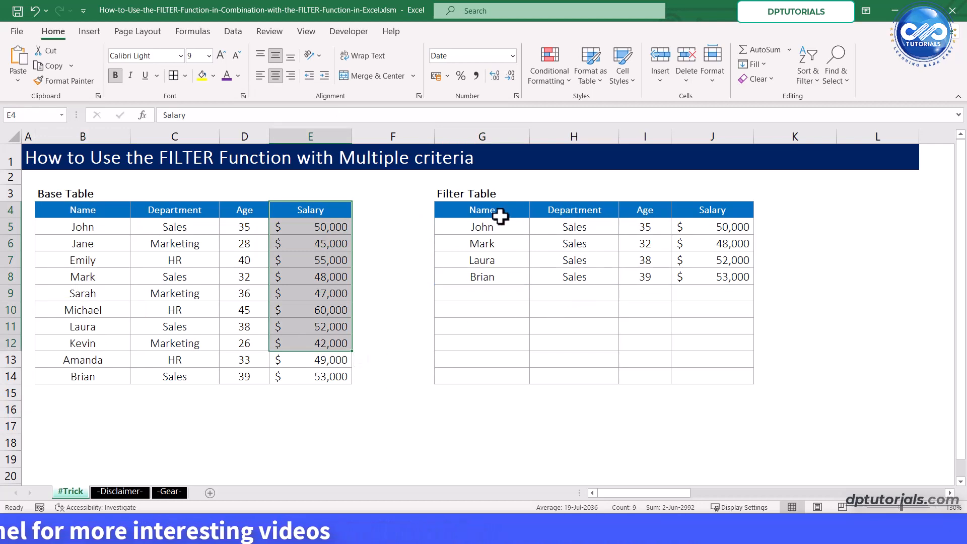
click(549, 211)
- Wrap the G5 formula in an outer FILTER with {1,0,0,1} as its include argument to return only names and salaries
click(494, 228)
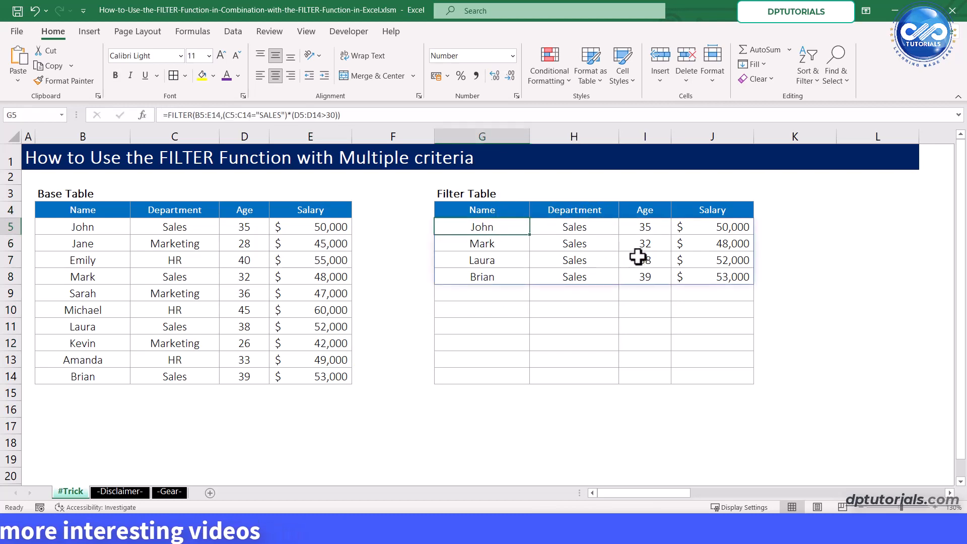
click(168, 117)
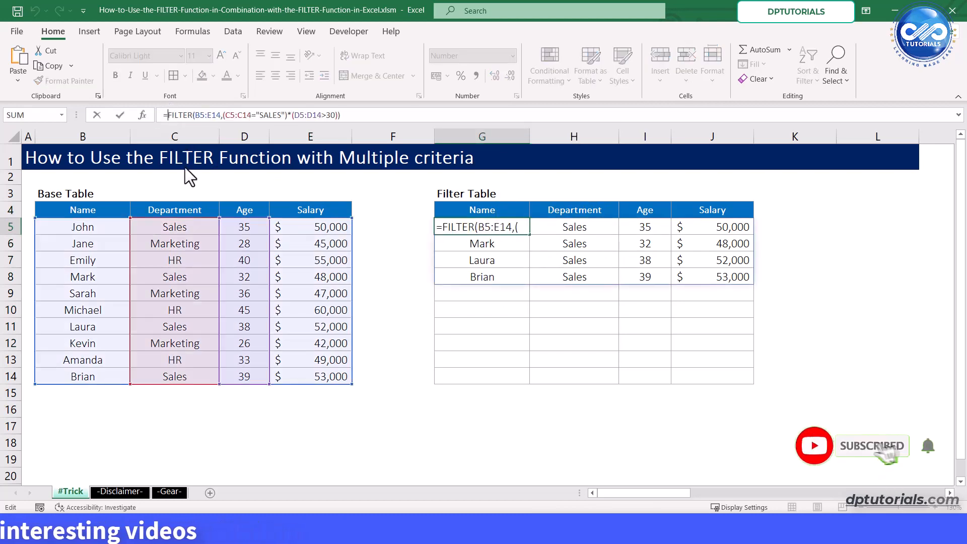
text(FILTER)
key(Tab)
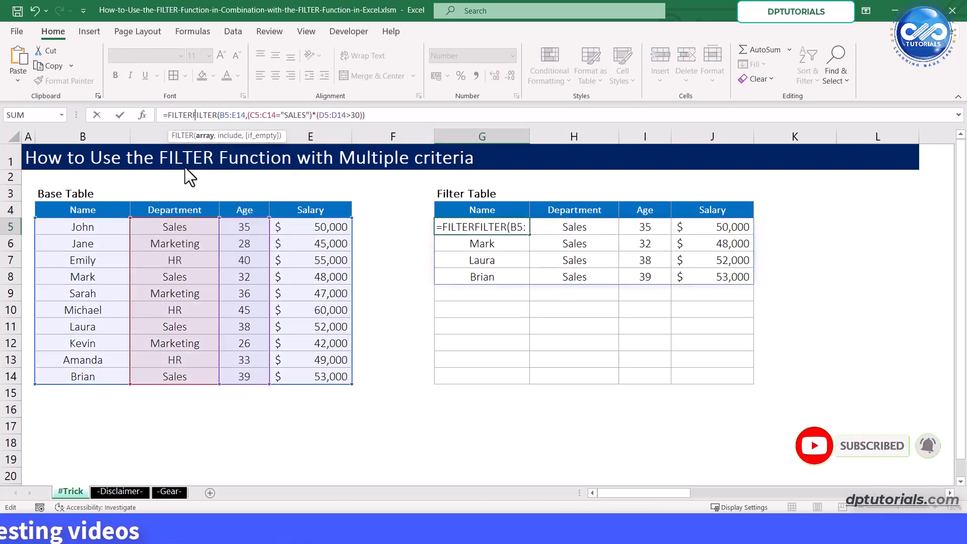
click(376, 114)
text(,{1,0,0,1)
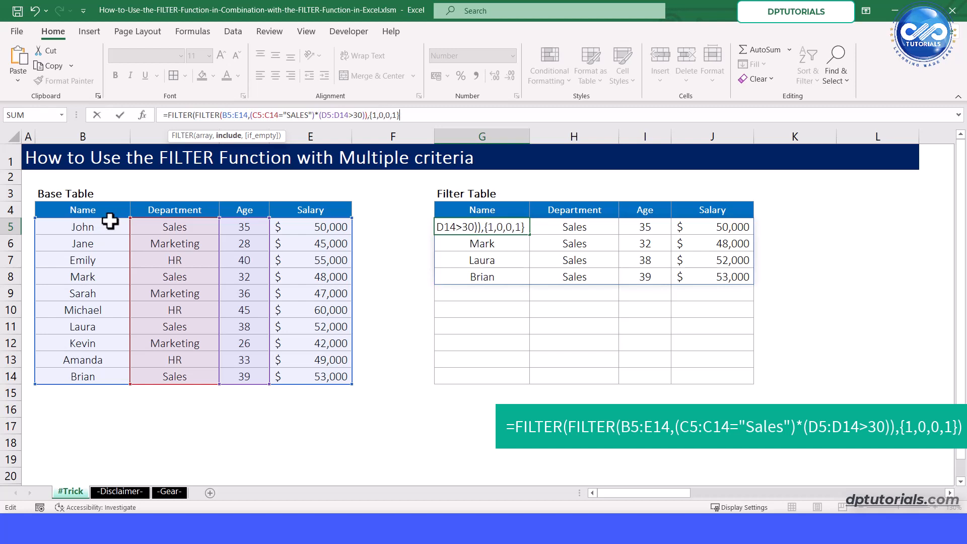
text())
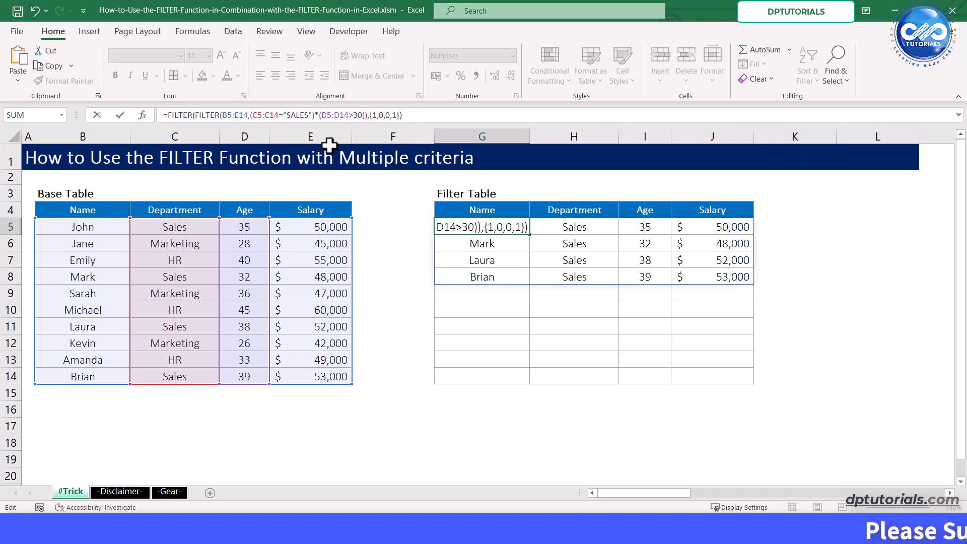
key(Return)
- Change the filter table's Department header in H4 to Salary
click(590, 204)
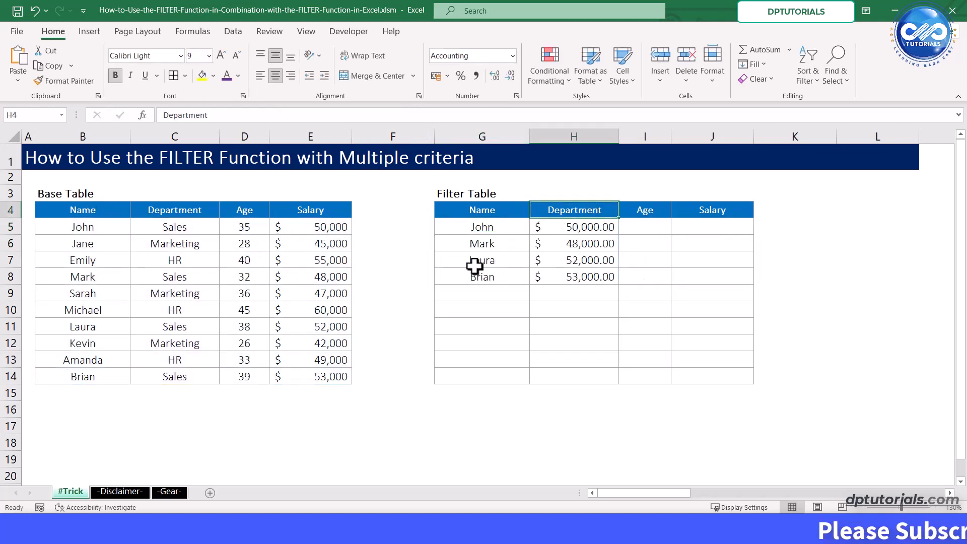
text(s)
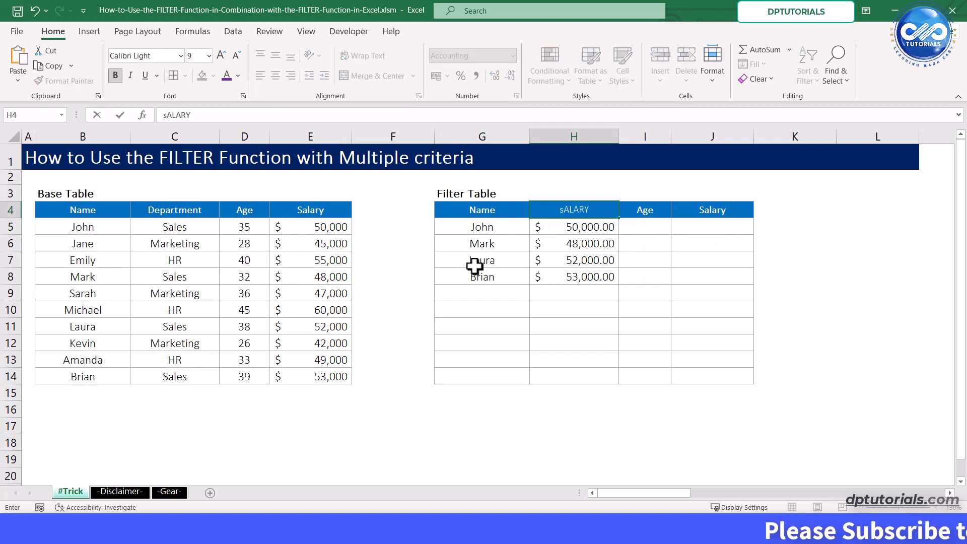
text(ALARY)
key(Return)
- Delete columns I and J, which hold the unused Age and Salary headers of the filter table
click(655, 136)
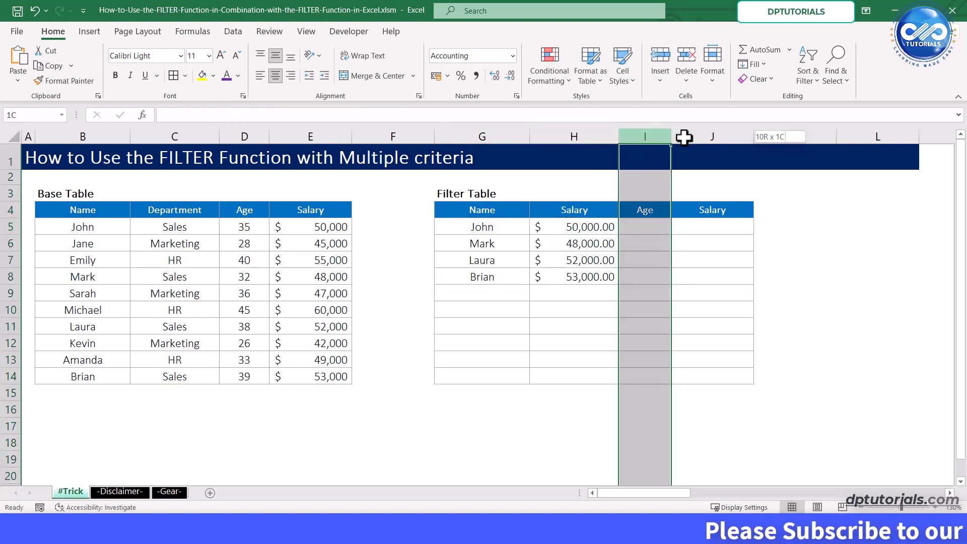
drag(684, 137, 711, 137)
key(ctrl+minus)
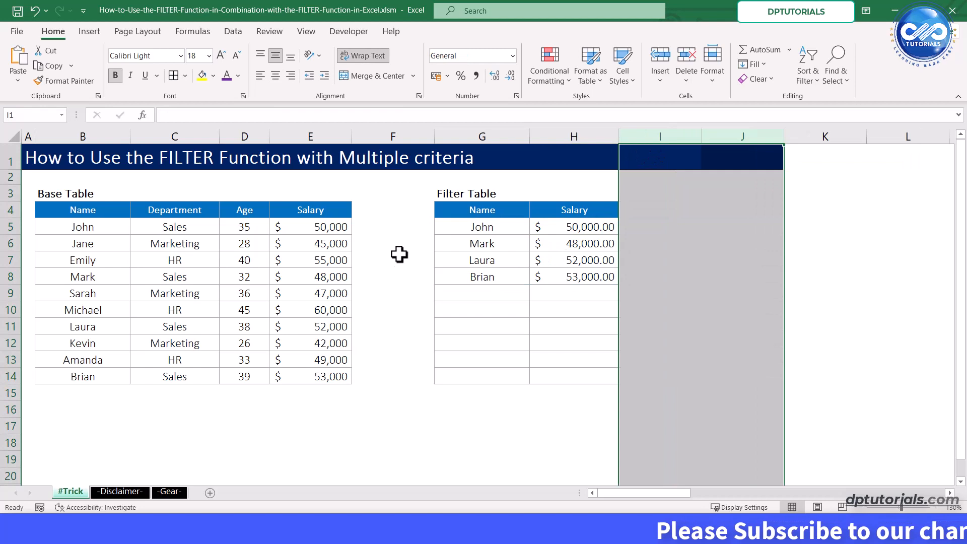
- Examine the names and salaries in the filter table against the Sales rows in the base table's Department column
click(562, 358)
click(574, 232)
click(573, 293)
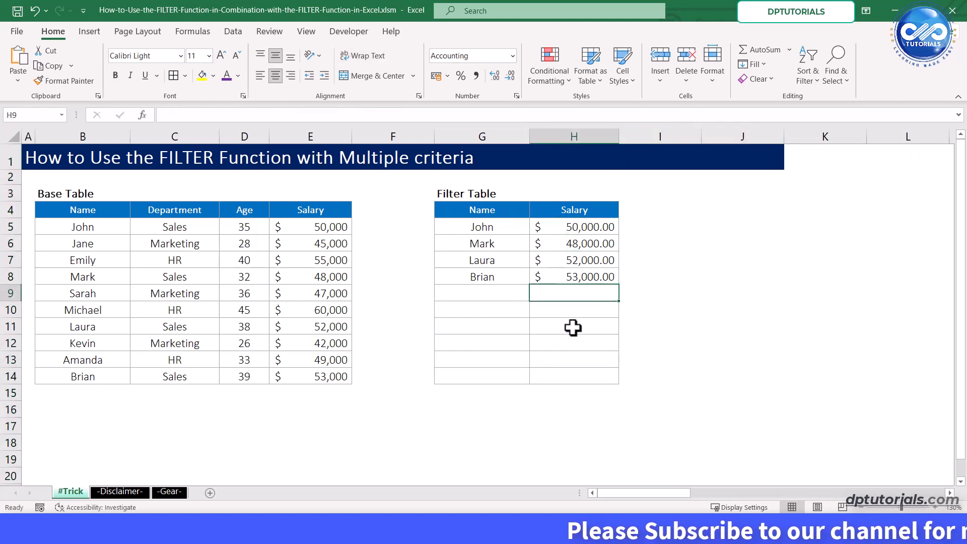
click(507, 257)
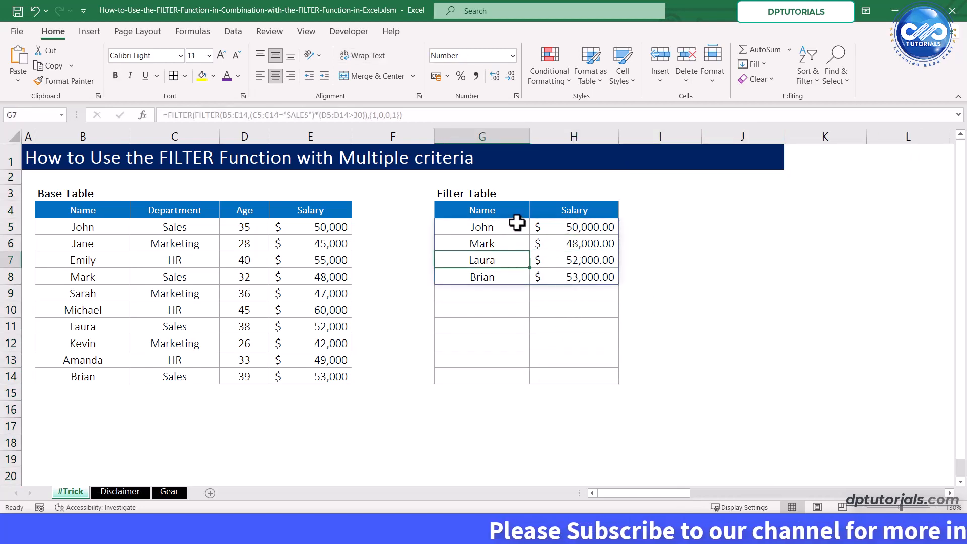
click(195, 226)
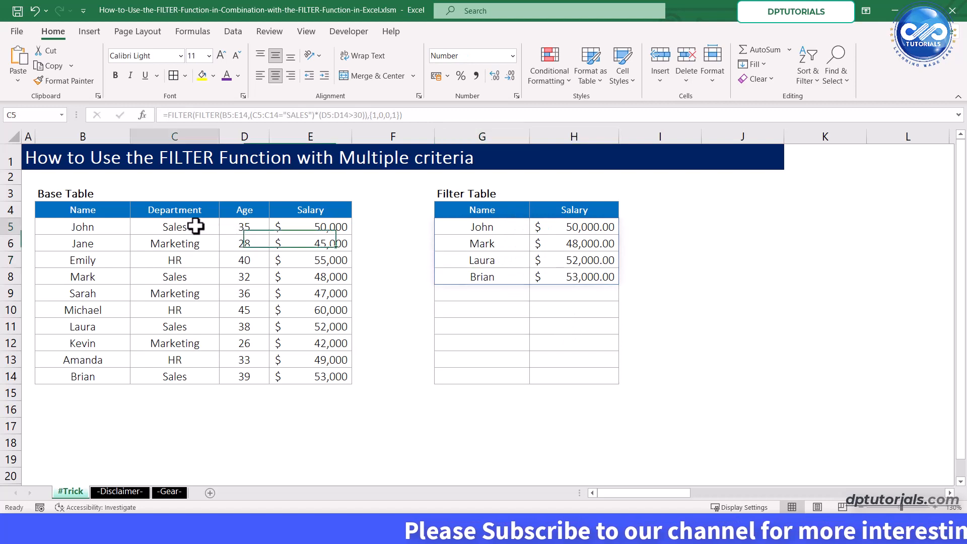
ctrl+click(183, 328)
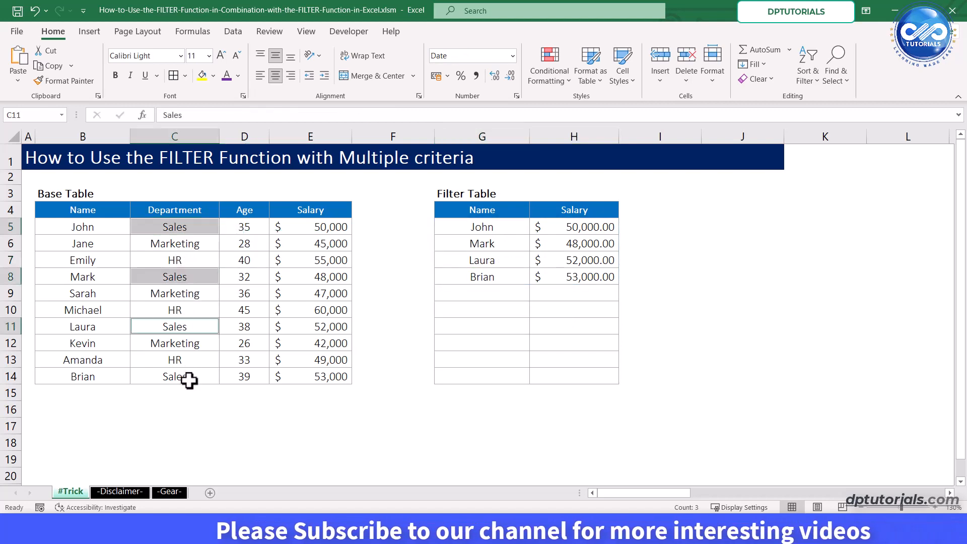
ctrl+click(190, 379)
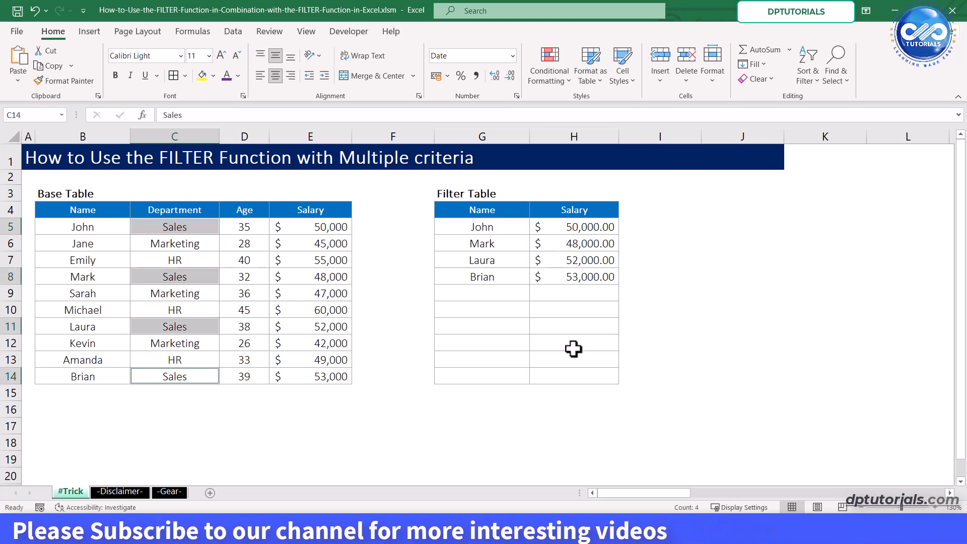
click(793, 380)
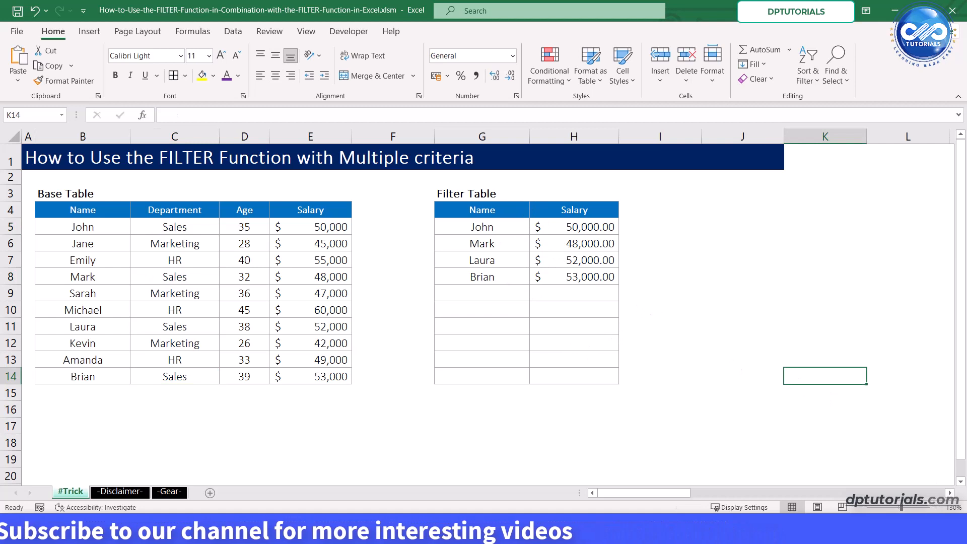